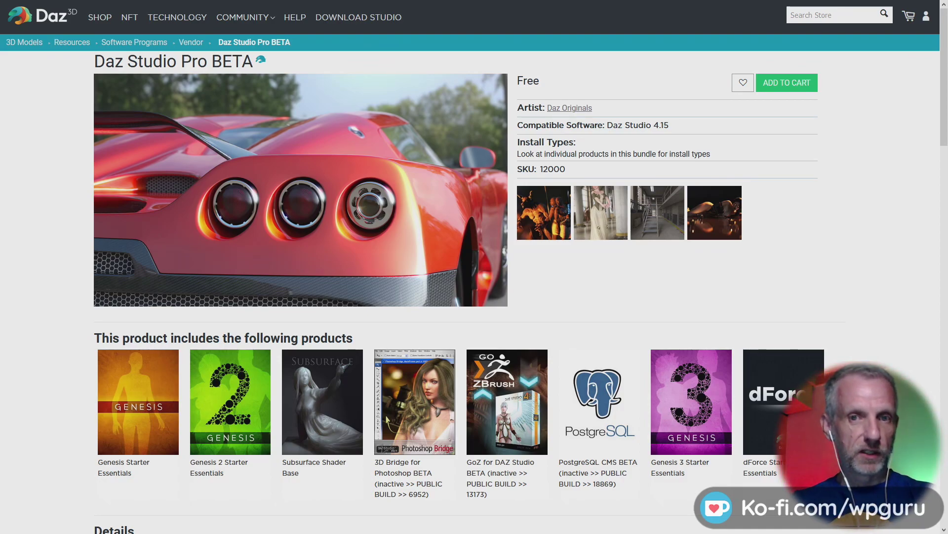
Review the free Daz Studio Pro BETA product page and its bundled products, like Genesis Starter Essentials
mouse_move(438, 26)
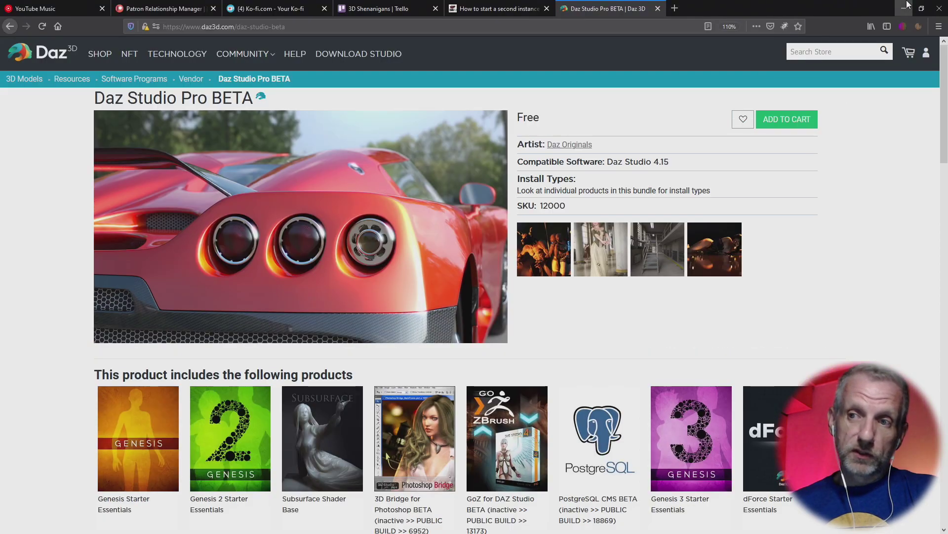
Bring DAZ Install Manager forward and scroll its download filters to Release Channel Tags
left_click(906, 7)
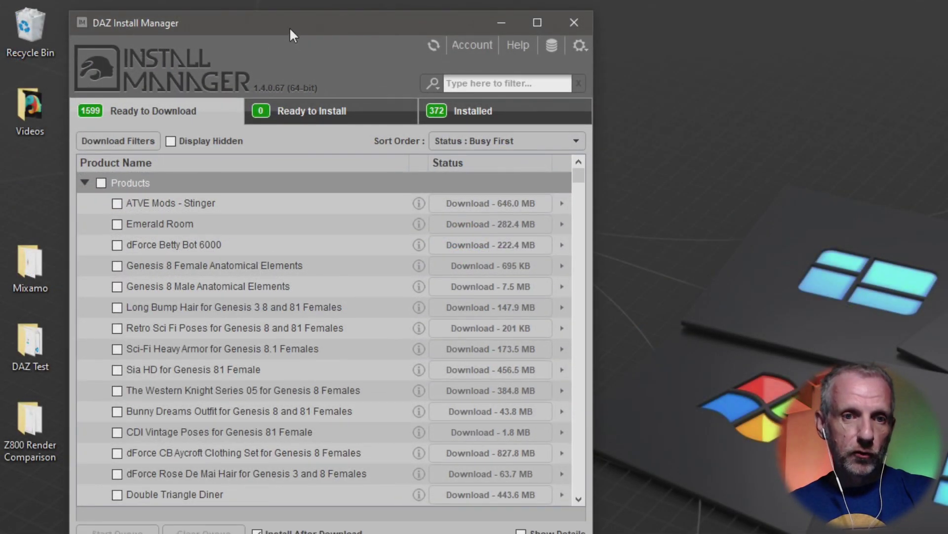
left_click_drag(290, 28, 287, 25)
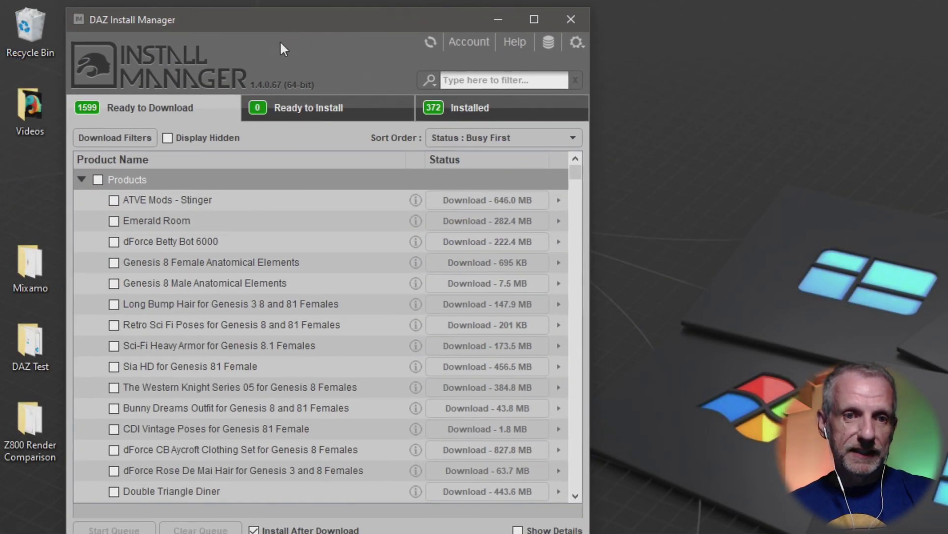
left_click(142, 136)
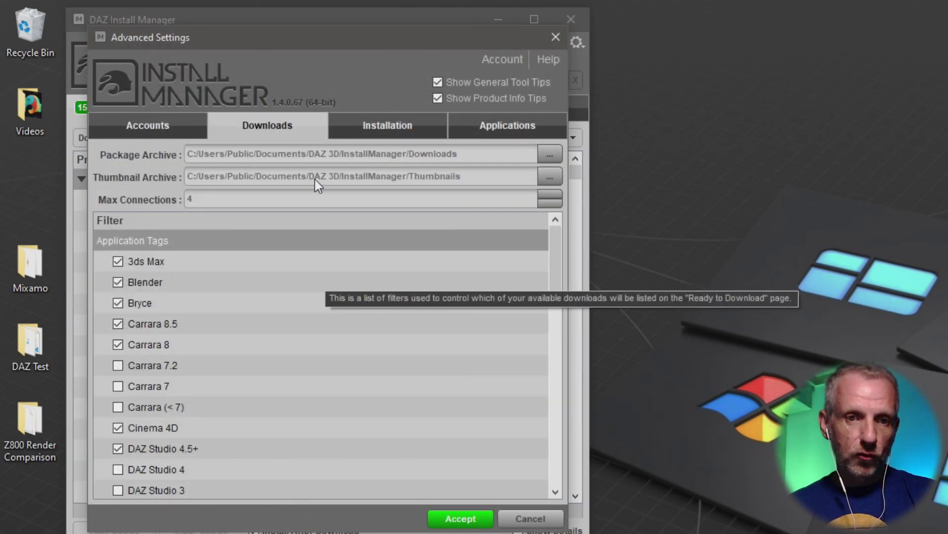
scroll(322, 320, "down", 2)
scroll(319, 315, "down", 8)
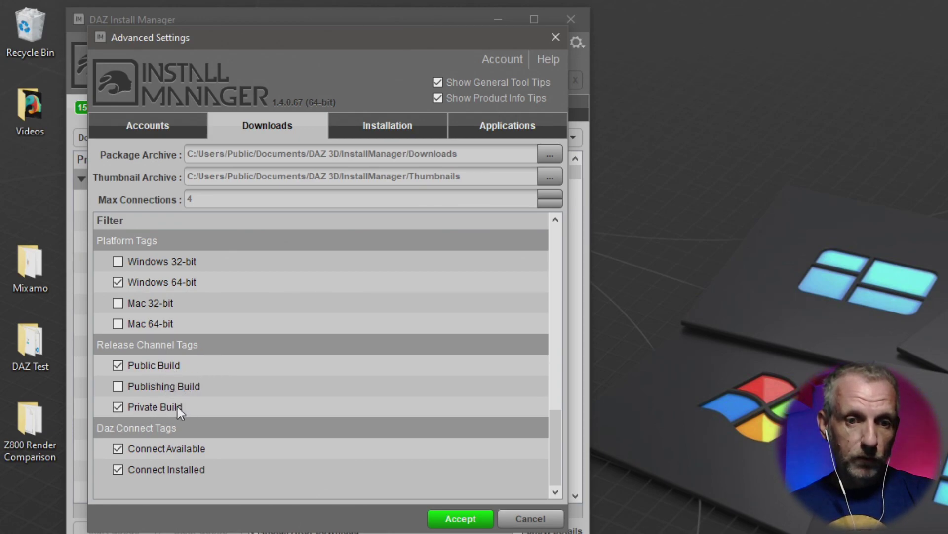
Include Public, Publishing and Private Build release channels and accept the filters
left_click(118, 407)
left_click(117, 365)
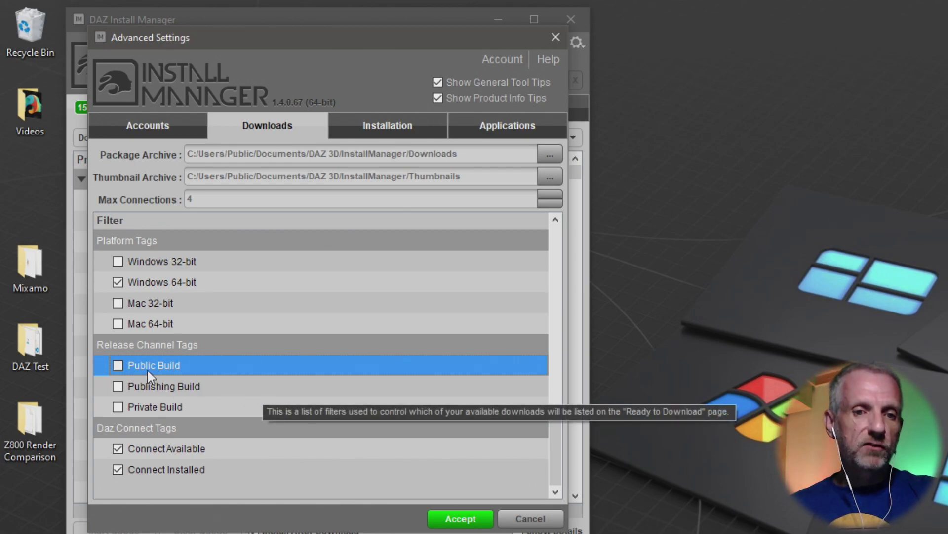
left_click(117, 365)
left_click(117, 386)
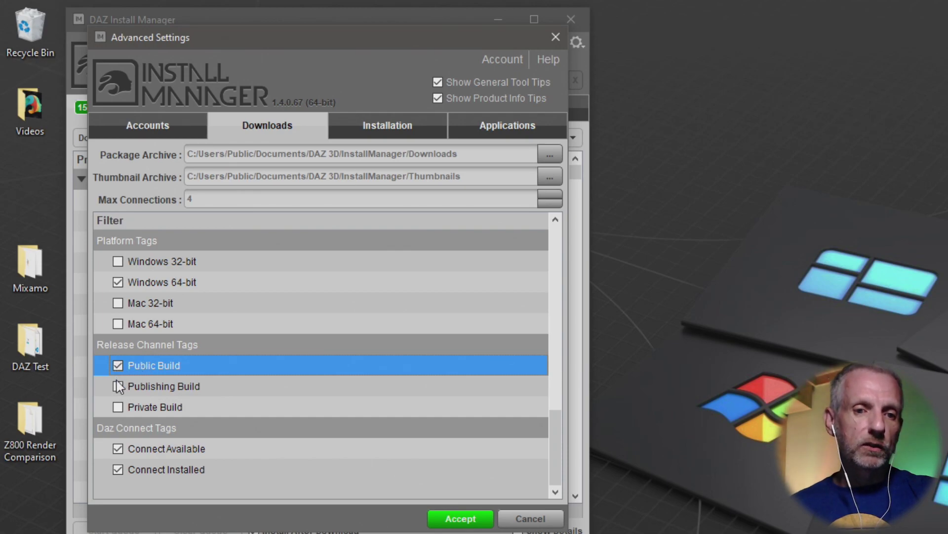
left_click(118, 406)
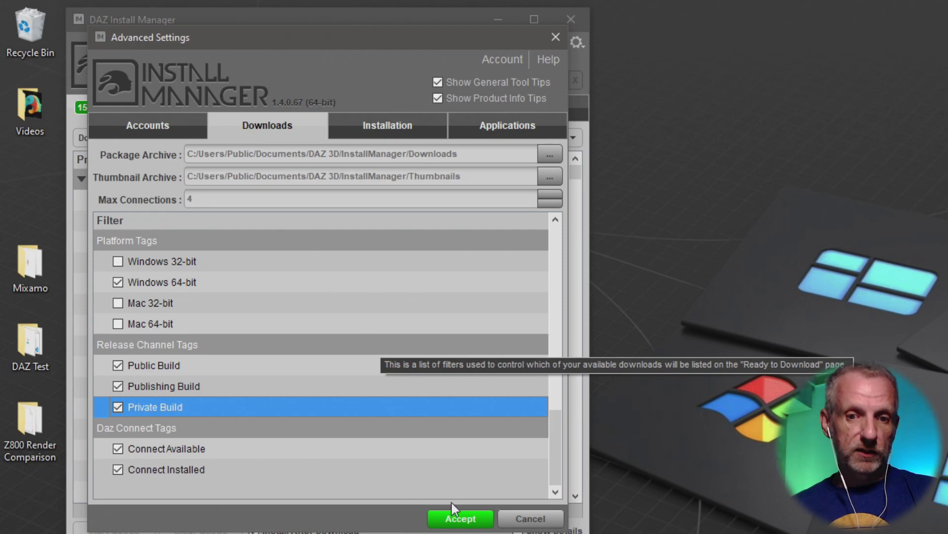
left_click(459, 517)
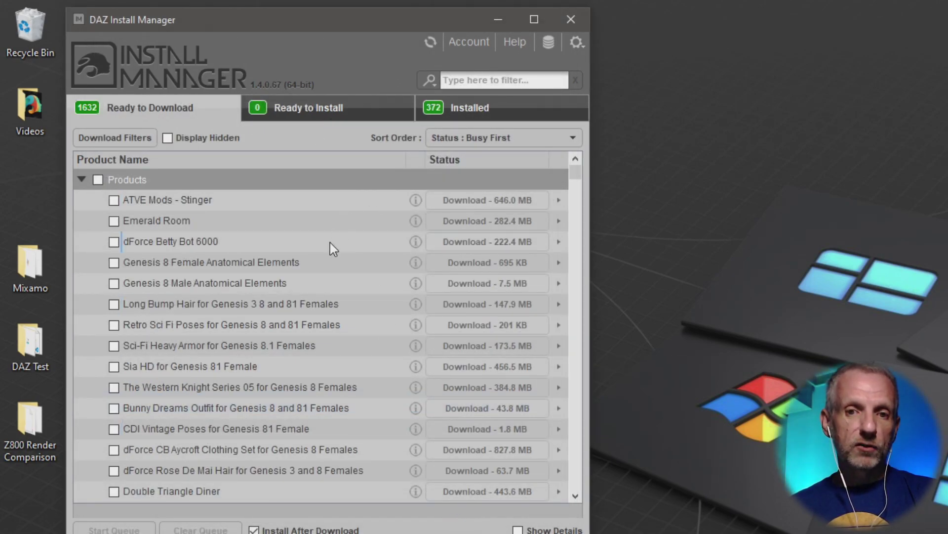
scroll(330, 242, "down", 15)
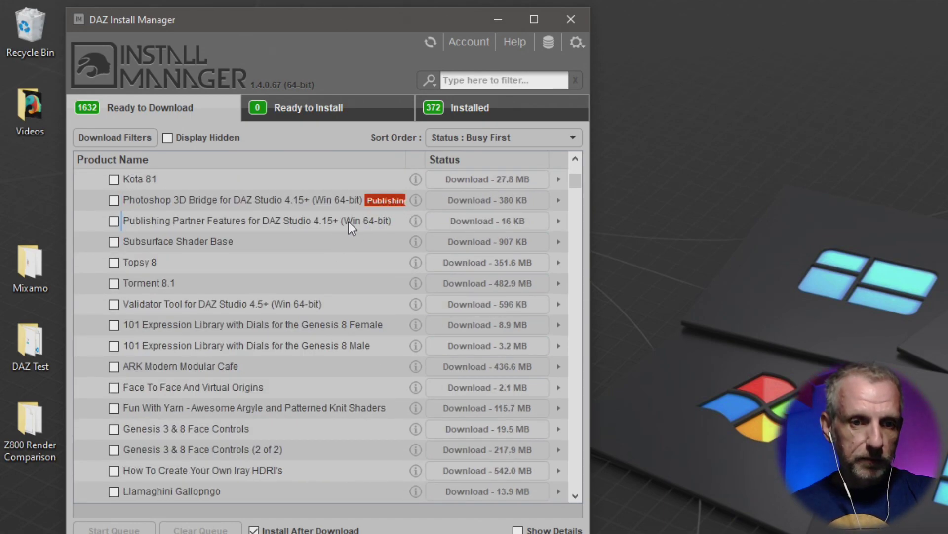
scroll(333, 222, "down", 15)
scroll(333, 220, "down", 15)
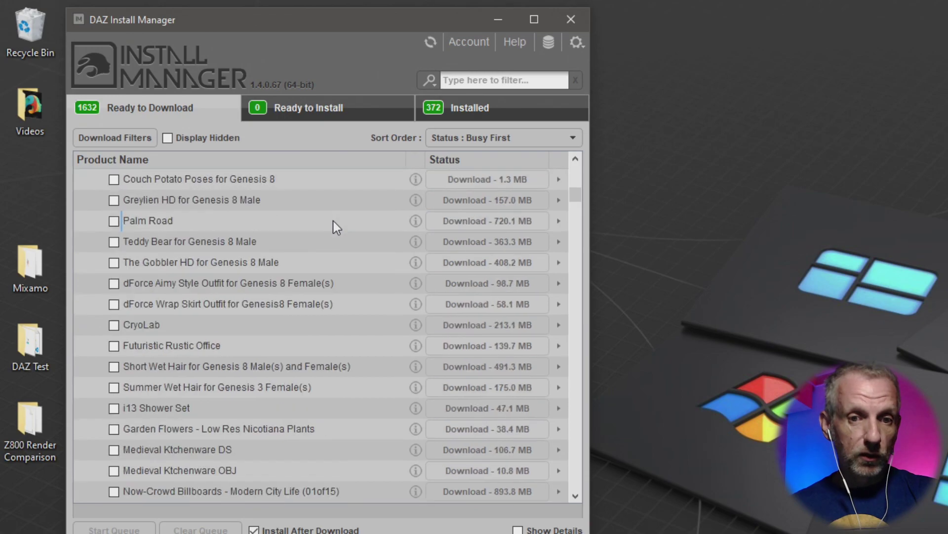
scroll(333, 221, "down", 5)
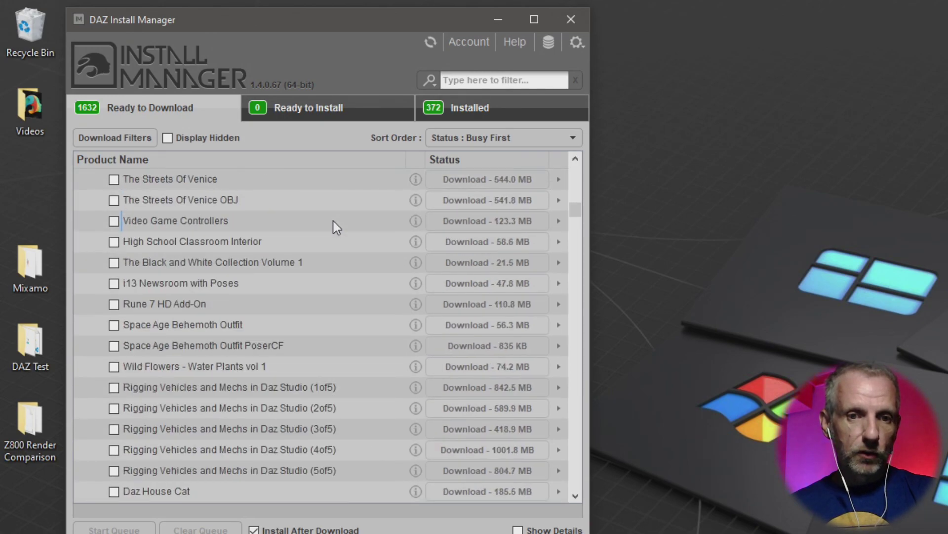
scroll(333, 220, "up", 6)
scroll(333, 220, "down", 2)
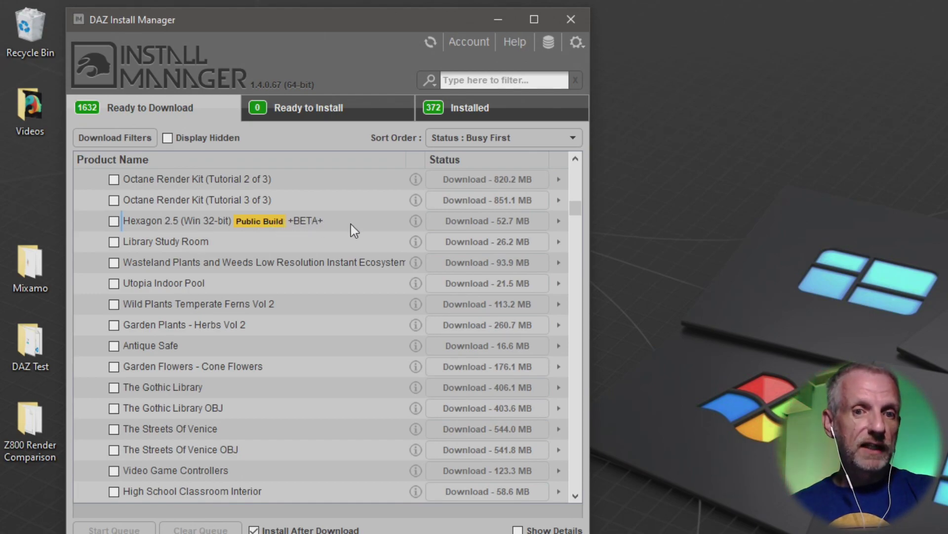
Filter by 'daz studio 4.15' and list installed items, including DAZ Studio 4.15 Public Build +BETA+
left_click(487, 82)
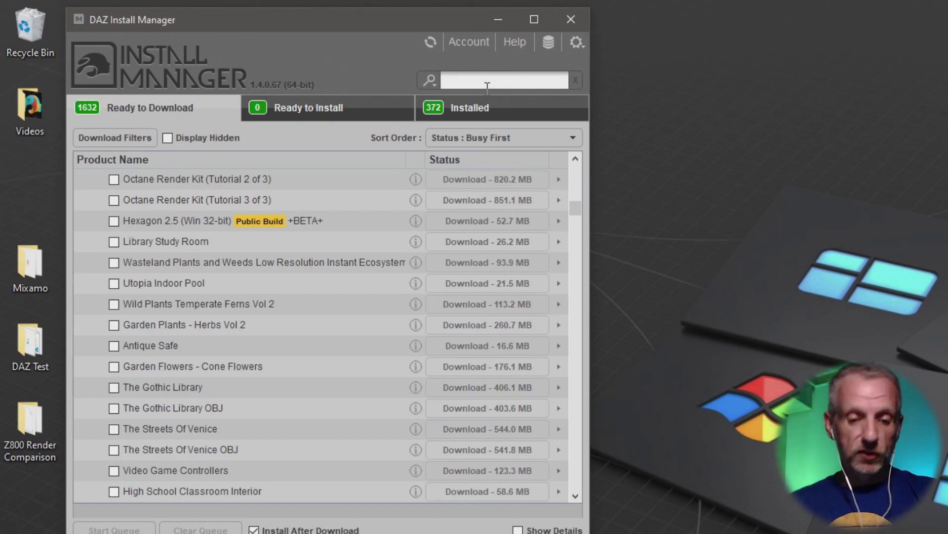
type("daz studio")
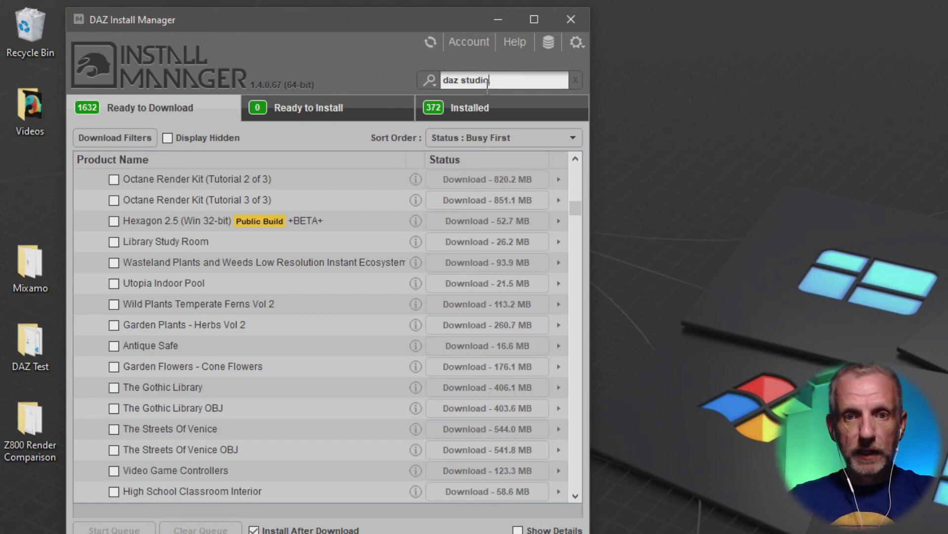
type(" 4.15")
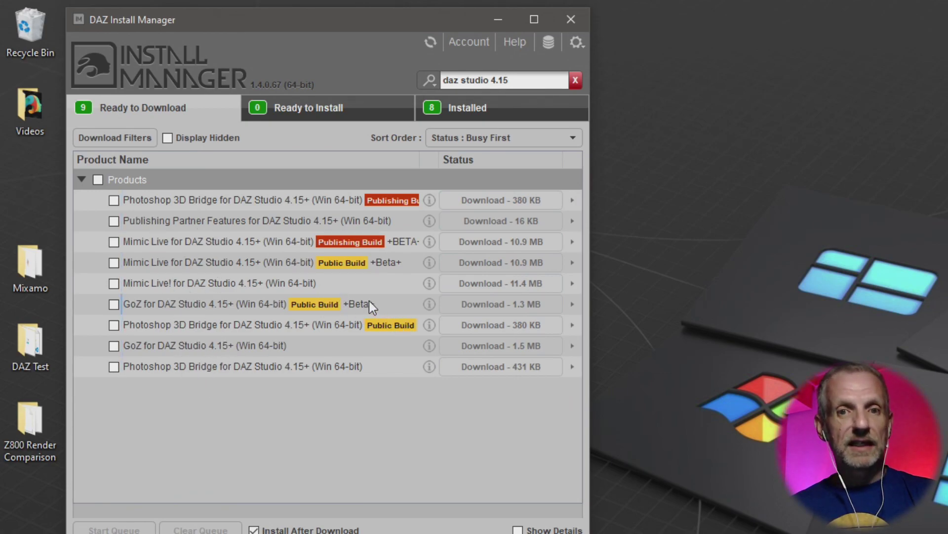
left_click(473, 109)
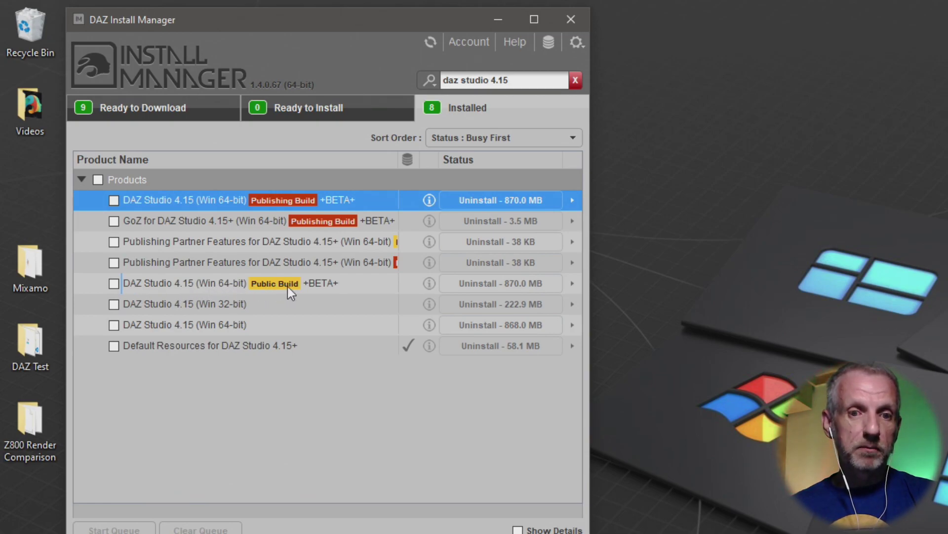
mouse_move(293, 286)
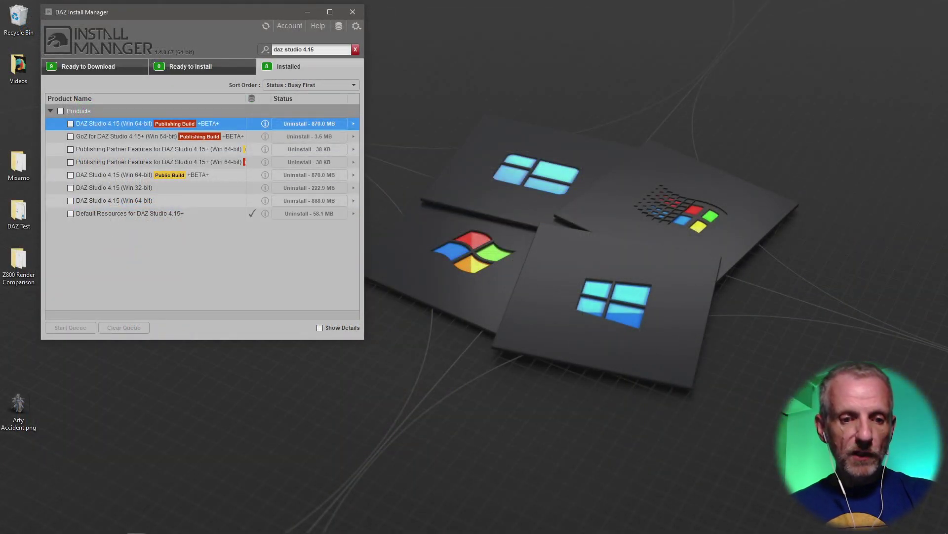
Launch DAZ Studio 4.15 (64-bit) Public Build from the Start menu beside the snowmen scene
left_click(9, 525)
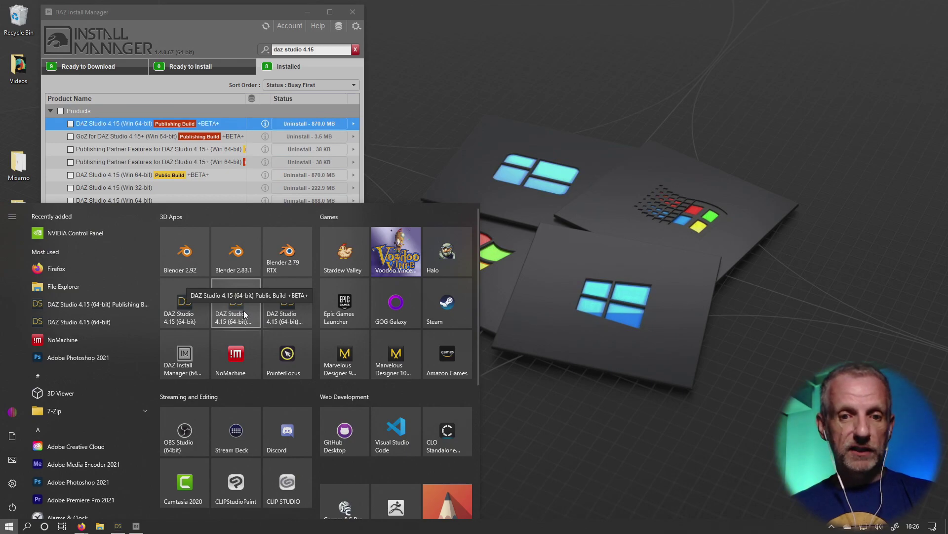
left_click(245, 315)
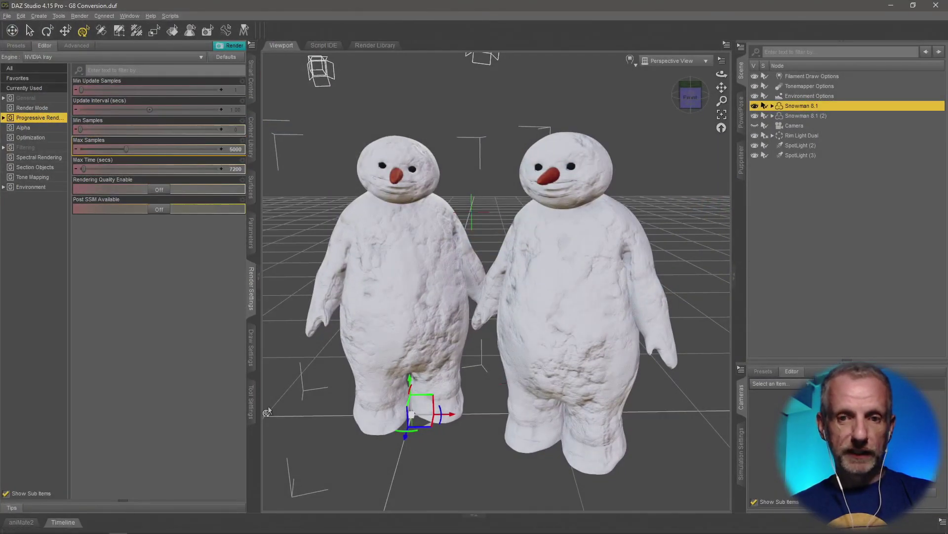
mouse_move(328, 285)
left_mouse_down("alt")
mouse_move(366, 316)
mouse_move(355, 297)
mouse_move(336, 301)
left_mouse_up("alt")
left_click(9, 526)
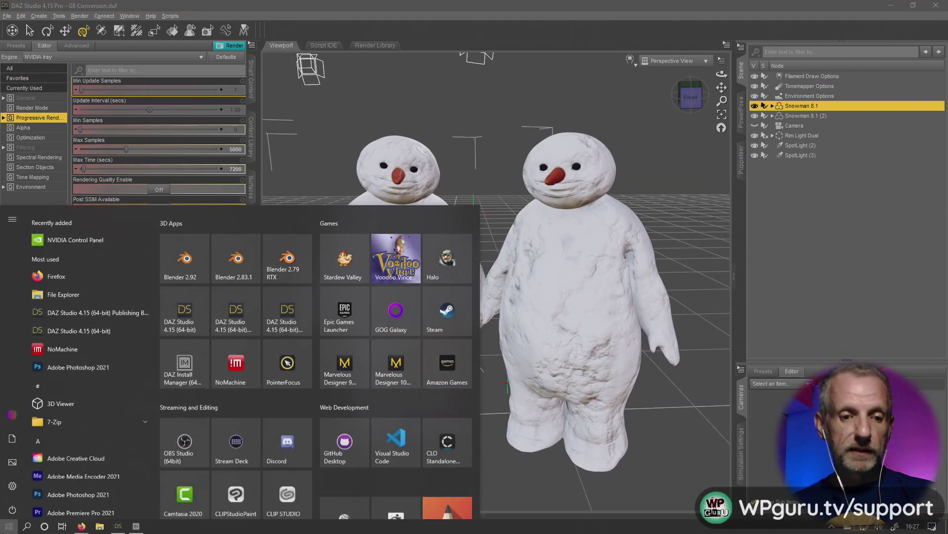
left_click(240, 309)
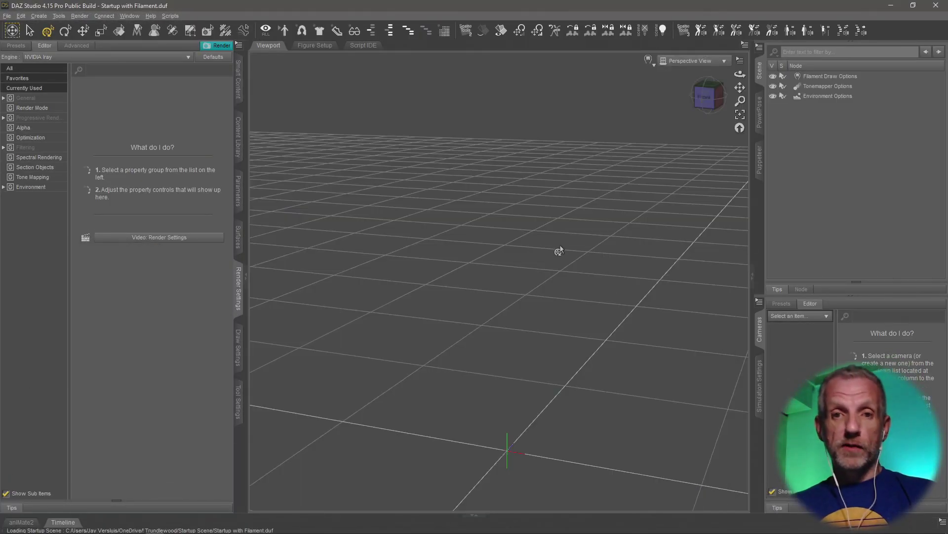
Compare the empty Startup with Filament scene against the G8 Conversion snowmen window
left_click_drag(571, 271, 570, 278)
key("alt+Tab")
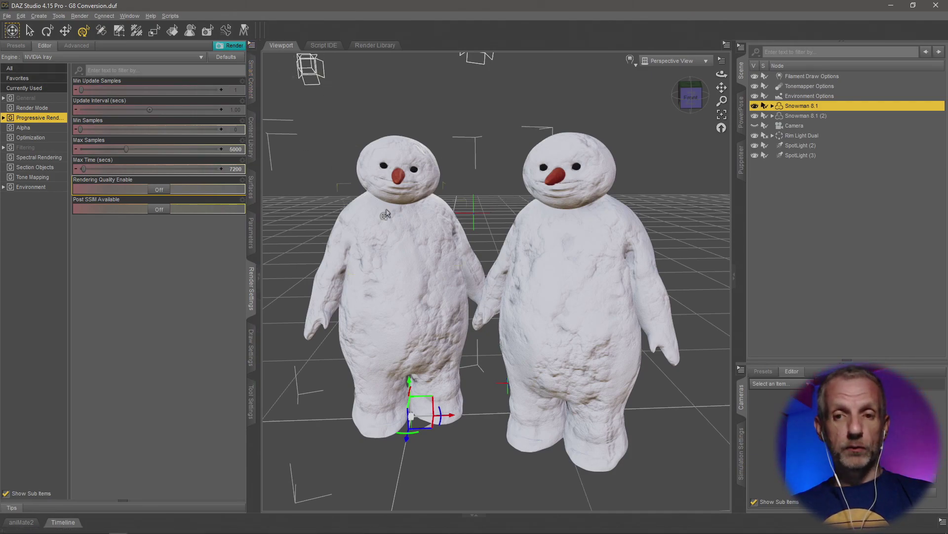
key("alt+Tab")
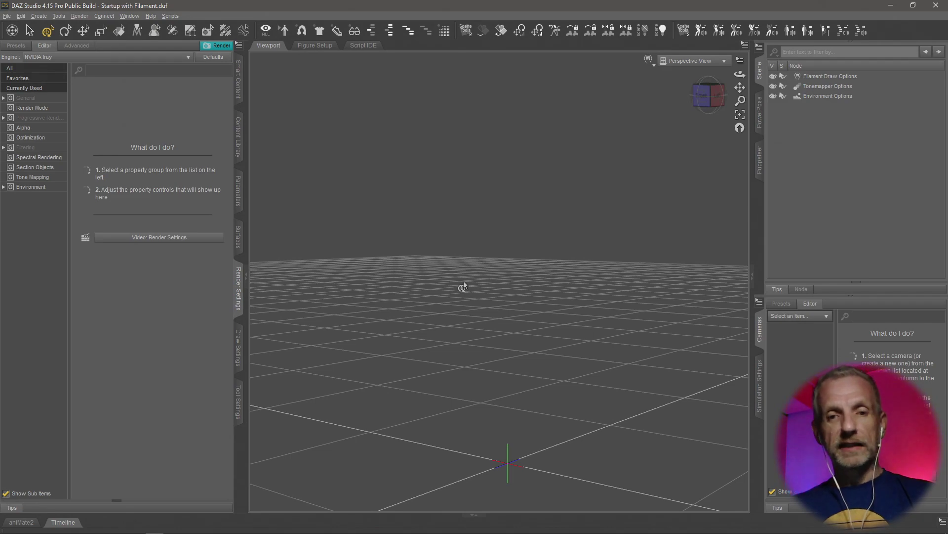
key("alt+Tab")
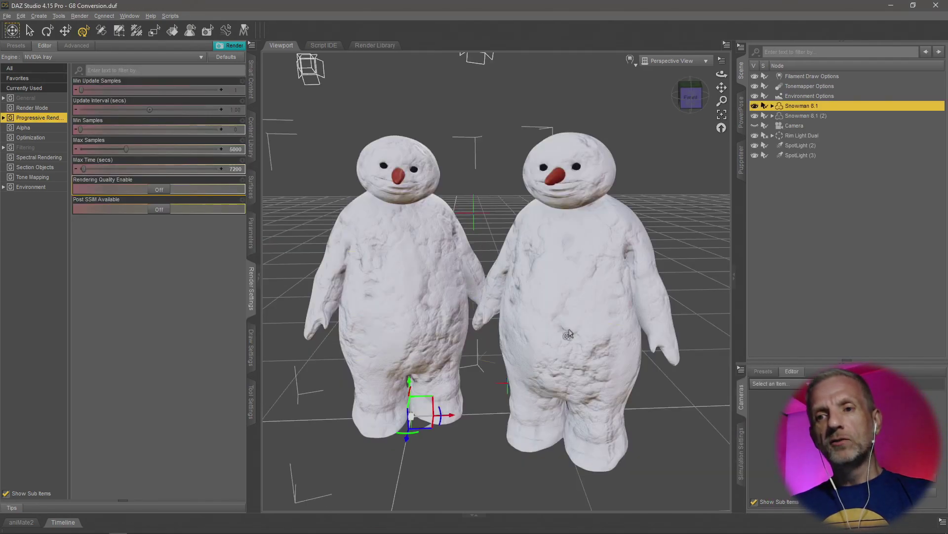
left_click_drag(567, 333, 521, 332, "alt")
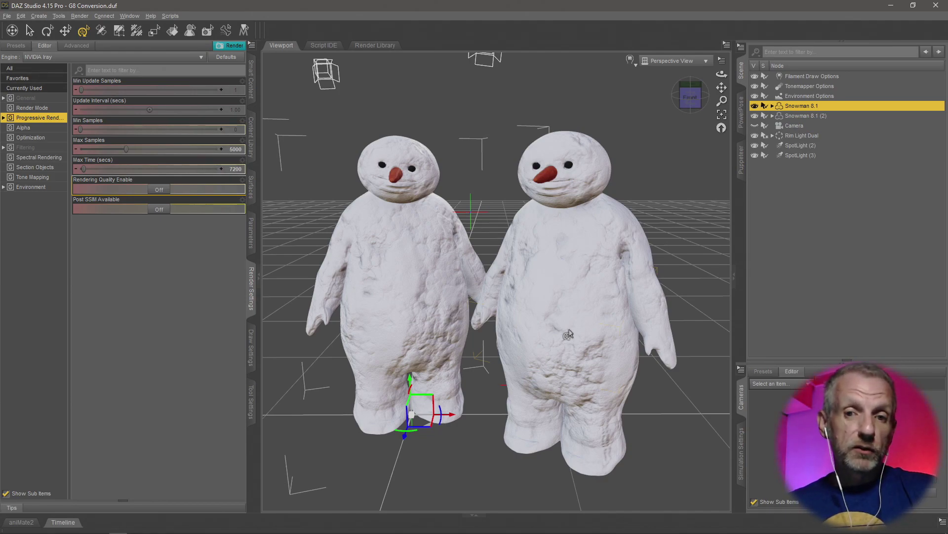
Return to the Public Build window and close it, bringing up the save-changes prompt
key("alt+Tab")
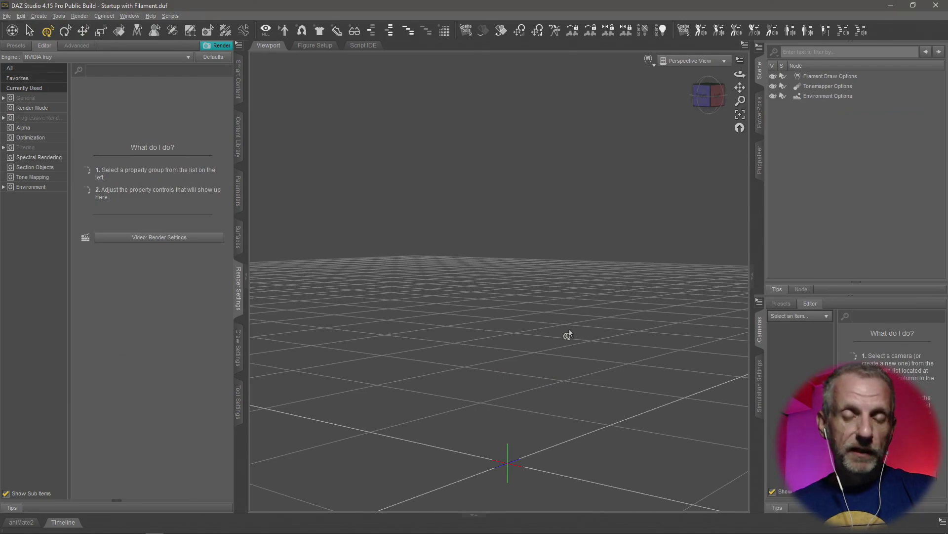
key("alt+Tab")
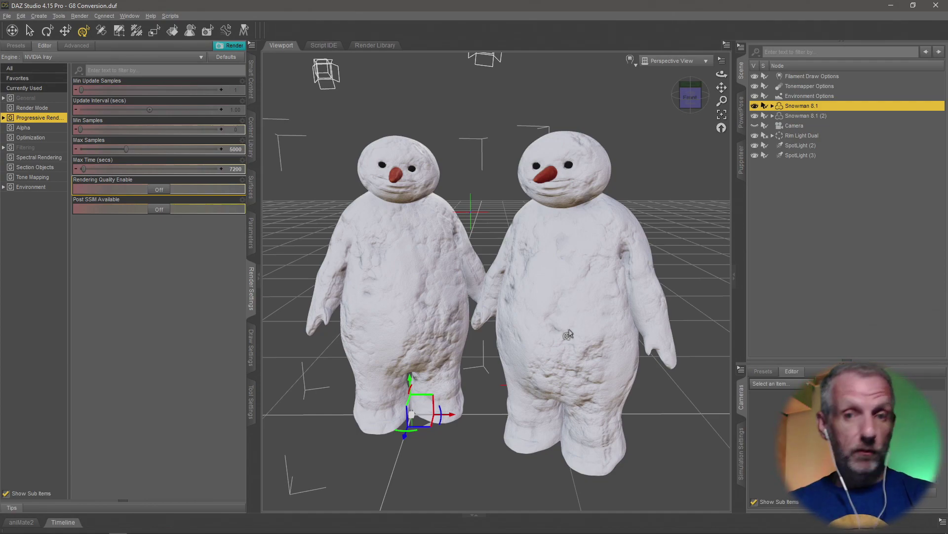
key("alt+Tab")
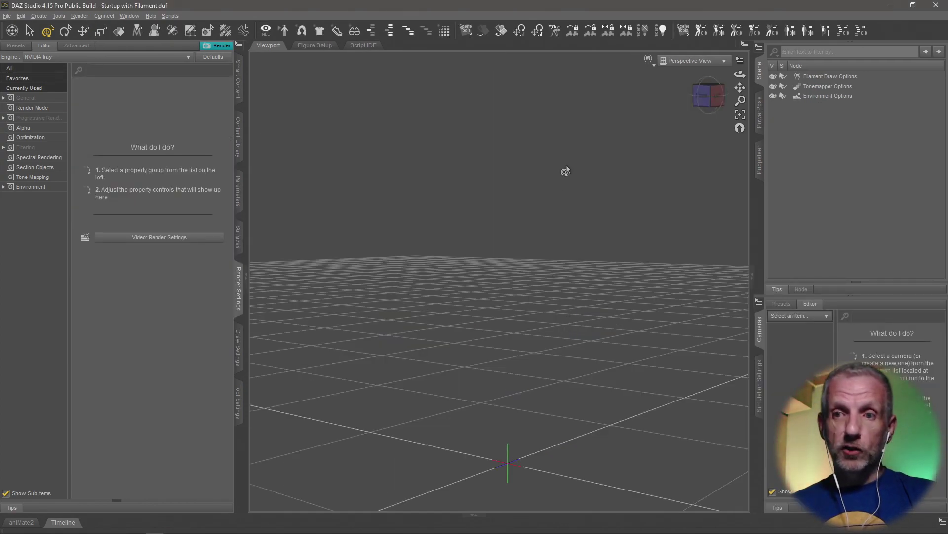
left_click(936, 5)
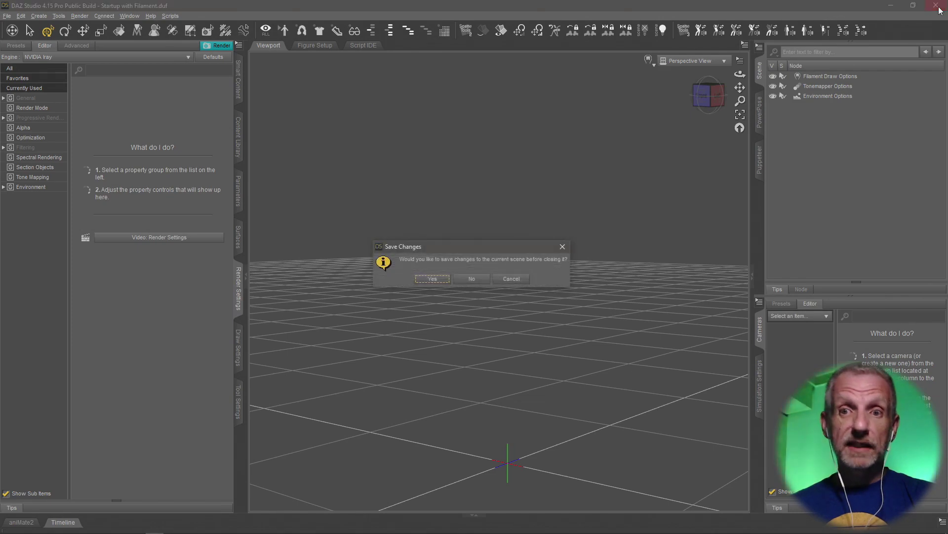
Close the Public Build without saving and show the TRUNDLEWOOD Library Scripts folder
left_click(471, 279)
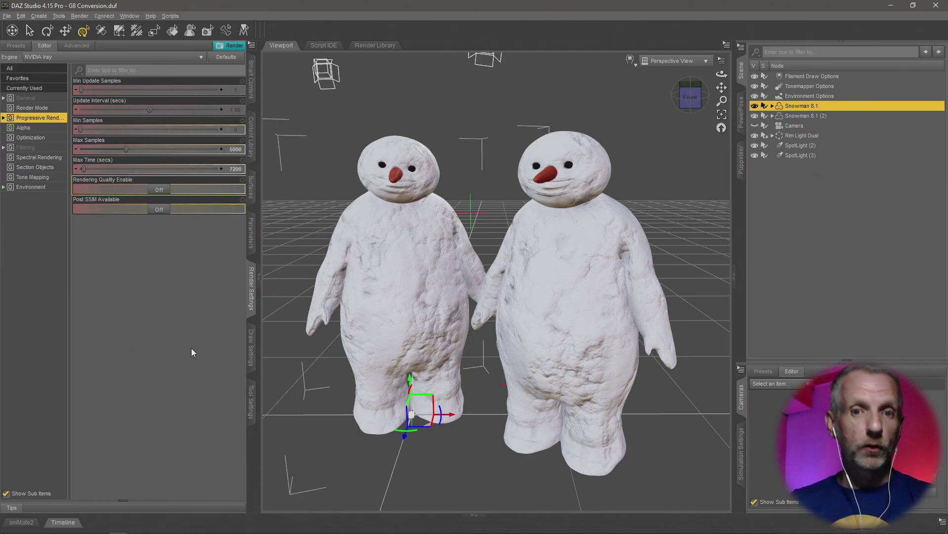
left_click(252, 139)
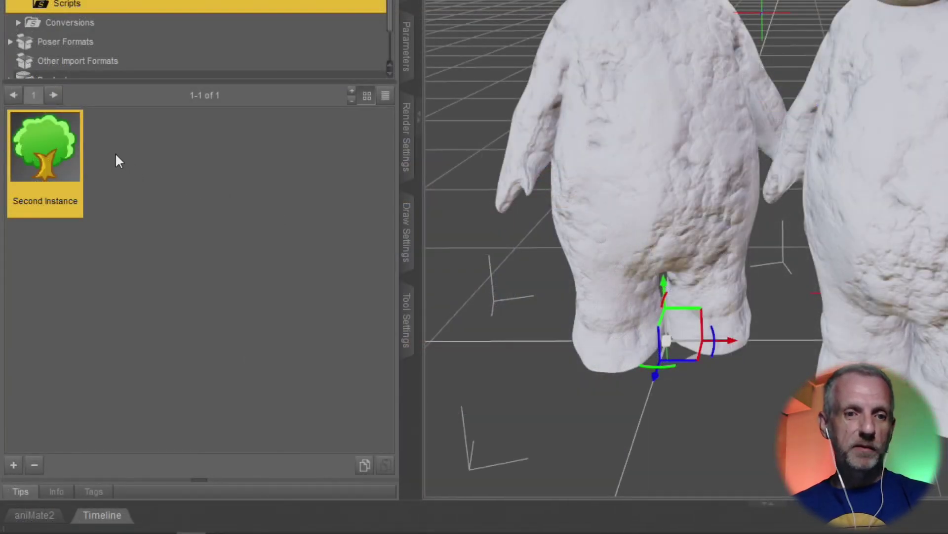
mouse_move(53, 153)
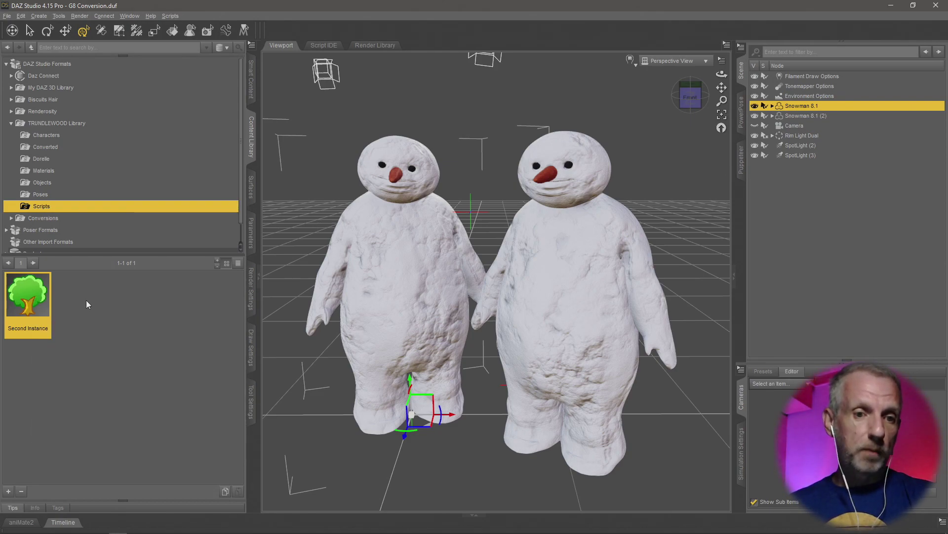
Run the Second Instance script and accept the Named Application Instance dialog with Start Process ticked
double_click(30, 301)
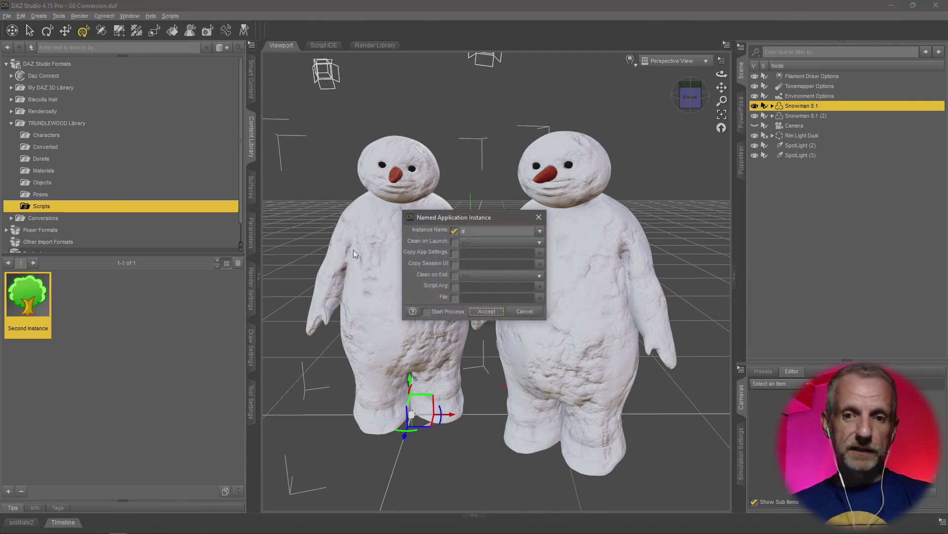
left_click_drag(500, 218, 236, 282)
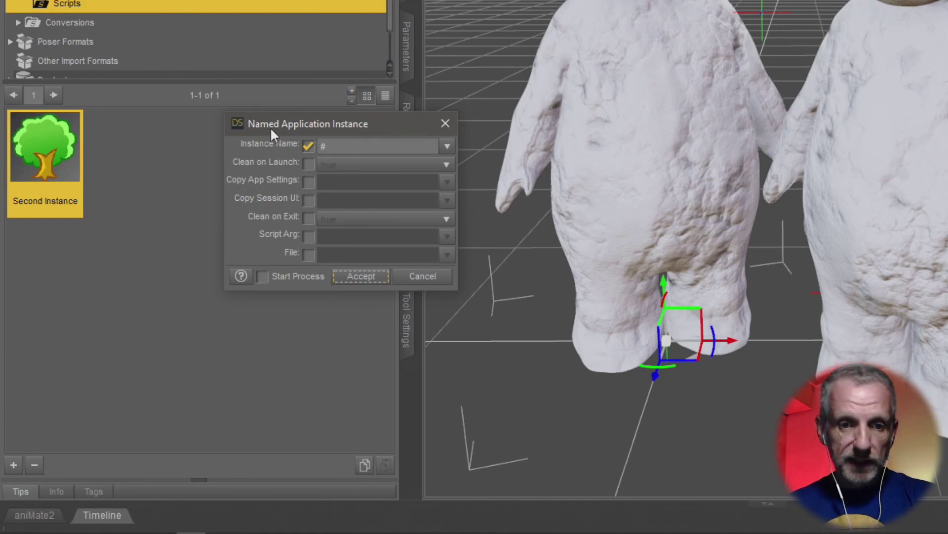
left_click_drag(395, 120, 385, 122)
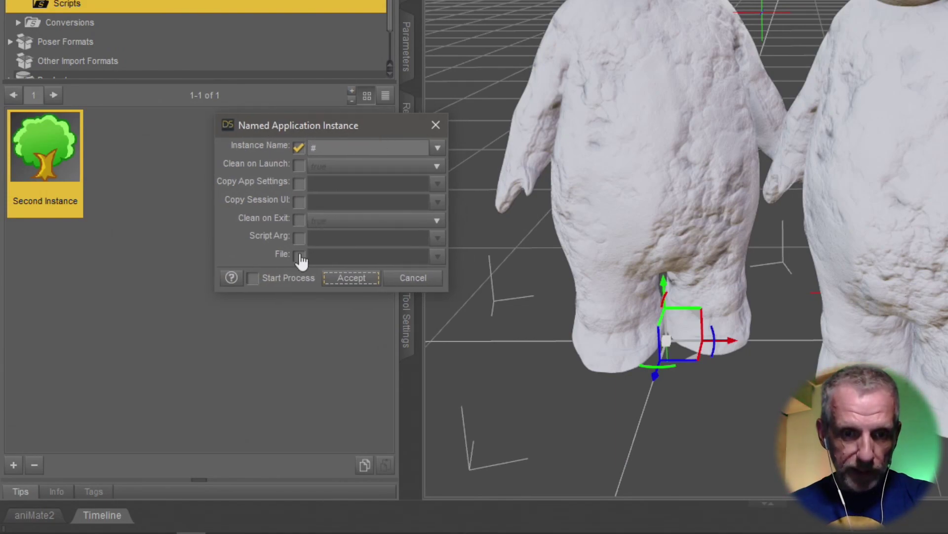
left_click(272, 282)
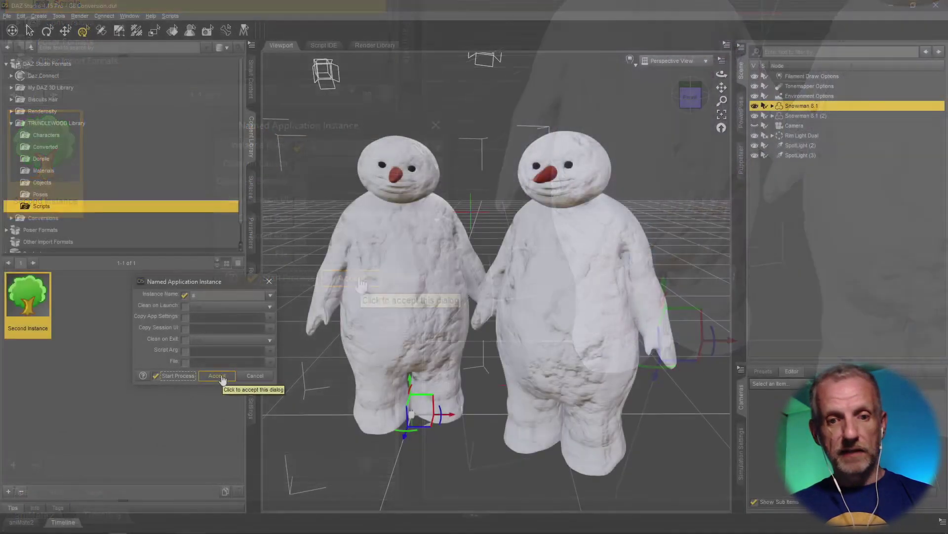
left_click(361, 283)
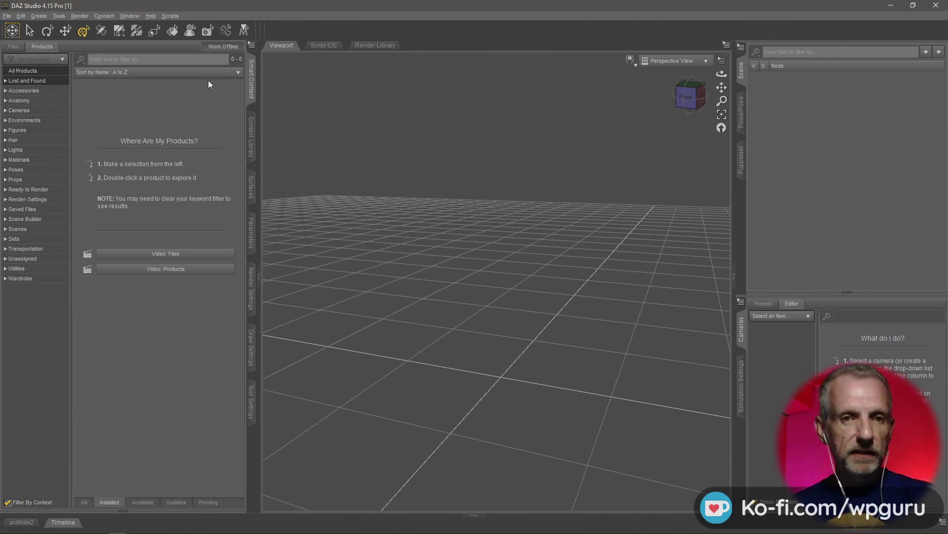
left_click(151, 16)
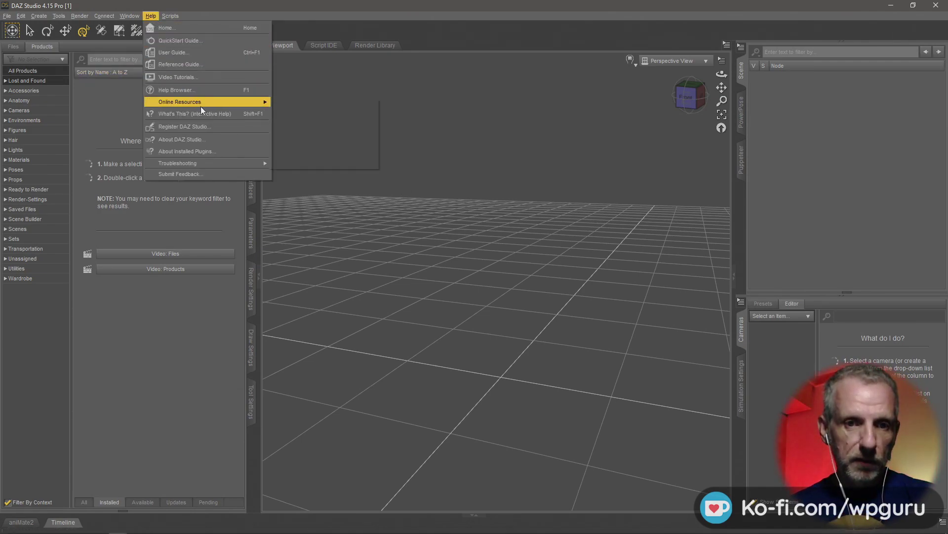
left_click(208, 141)
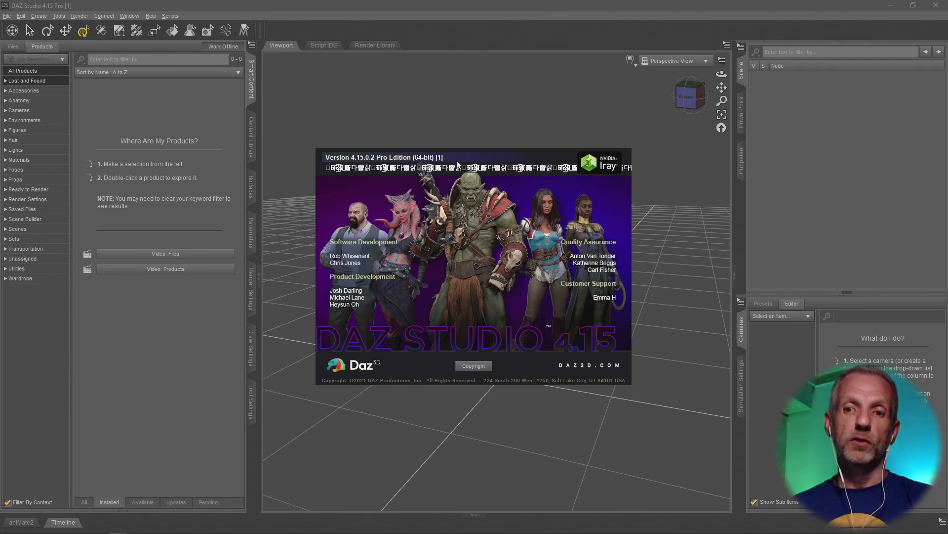
left_click(495, 209)
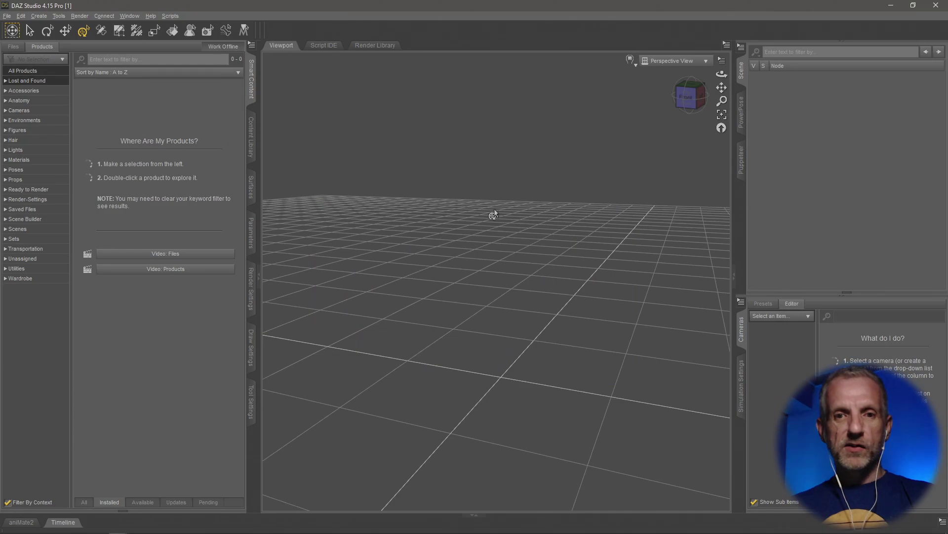
key("alt+Tab")
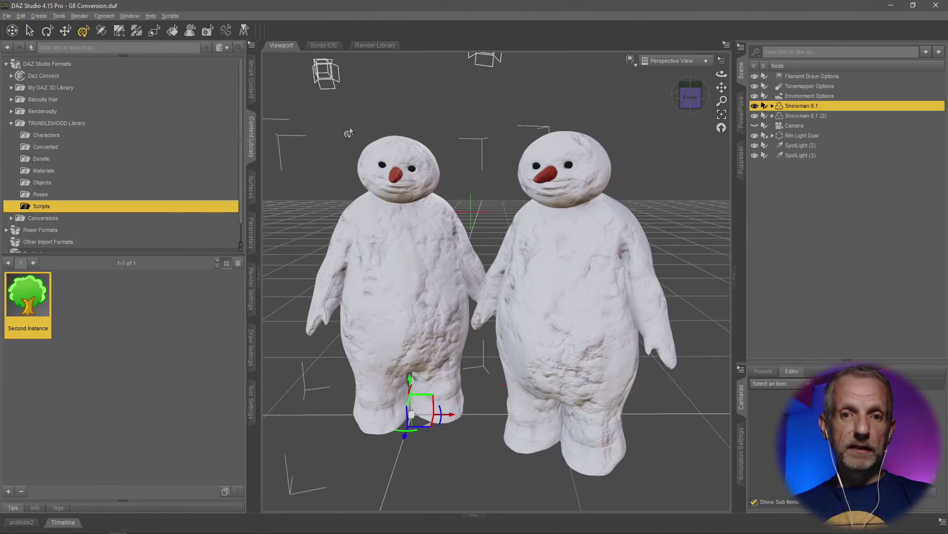
Start the Iray render of the snowmen with Ctrl+R, then bring DAZ Studio 4.15 Pro [1] forward
key("ctrl+r")
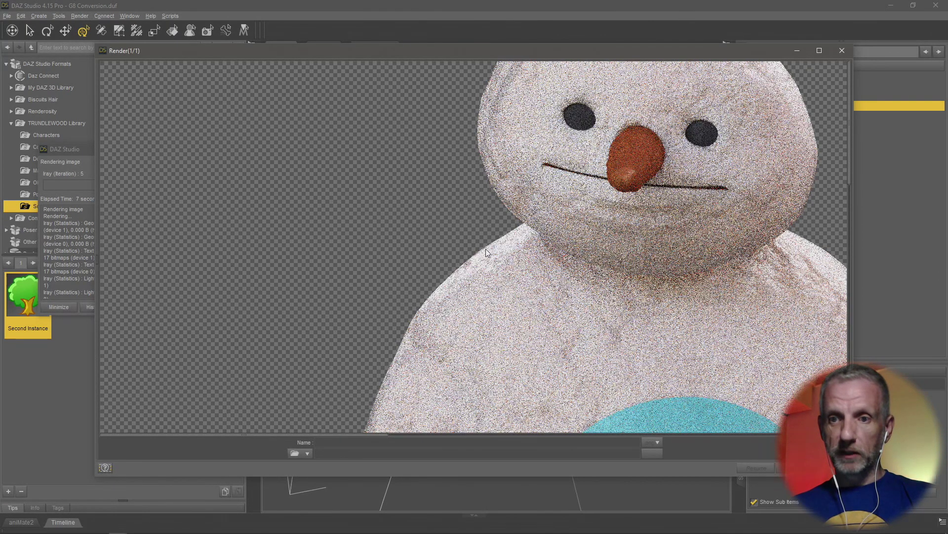
key("alt+Tab")
left_click(485, 248)
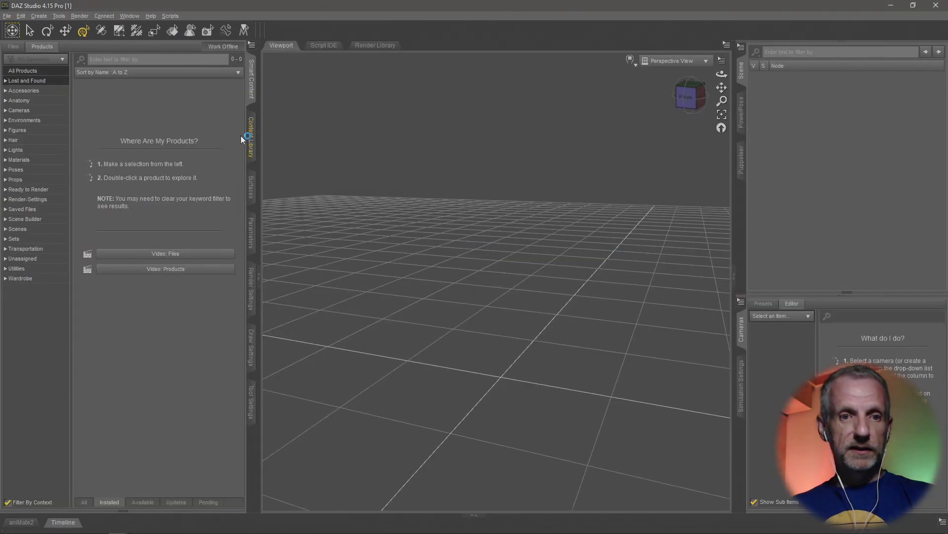
Load Genesis 8 Female Dev Load from Genesis 8 Starter Essentials in Smart Content Figures
left_click(39, 134)
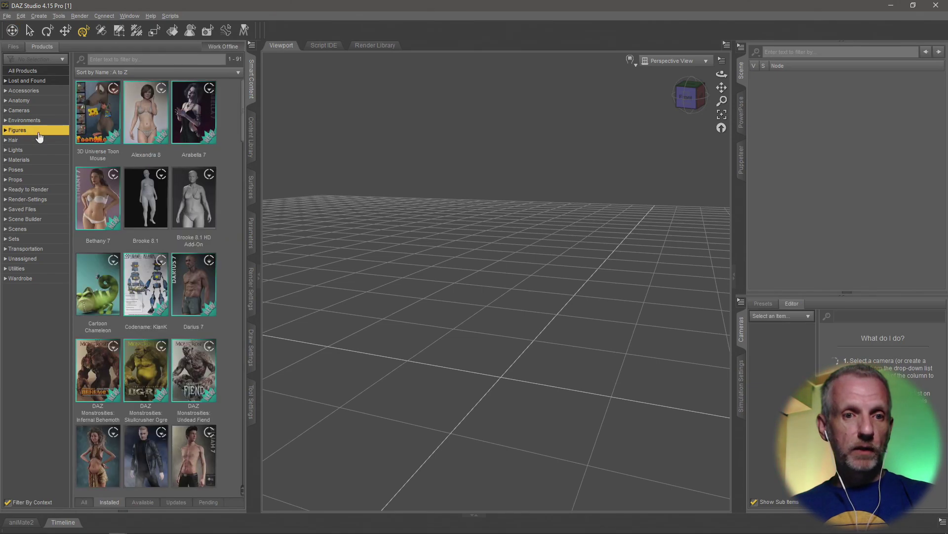
scroll(222, 281, "down", 10)
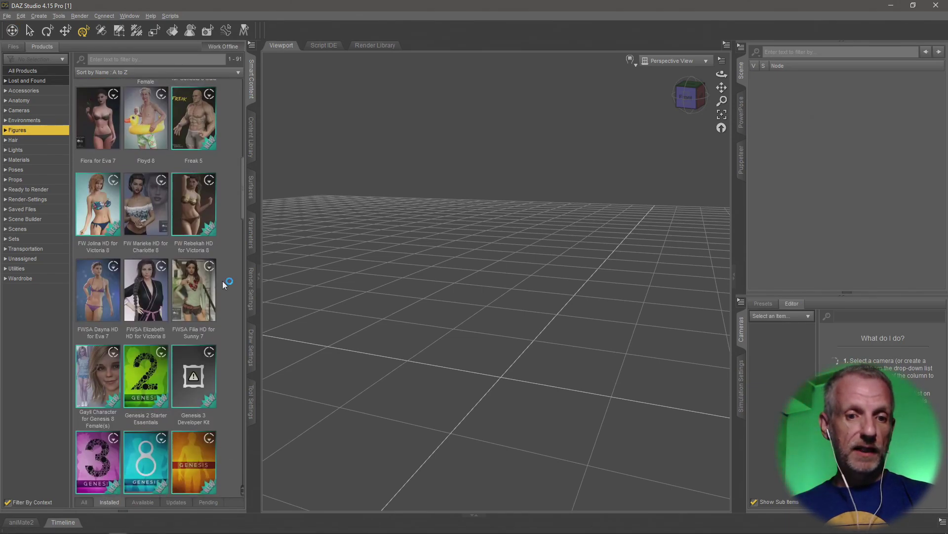
left_click(129, 215)
double_click(128, 215)
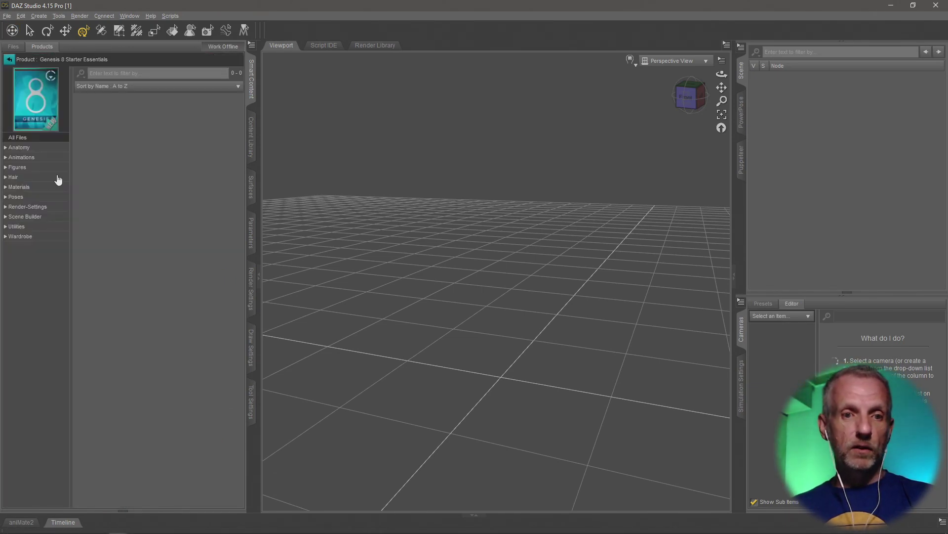
double_click(179, 132)
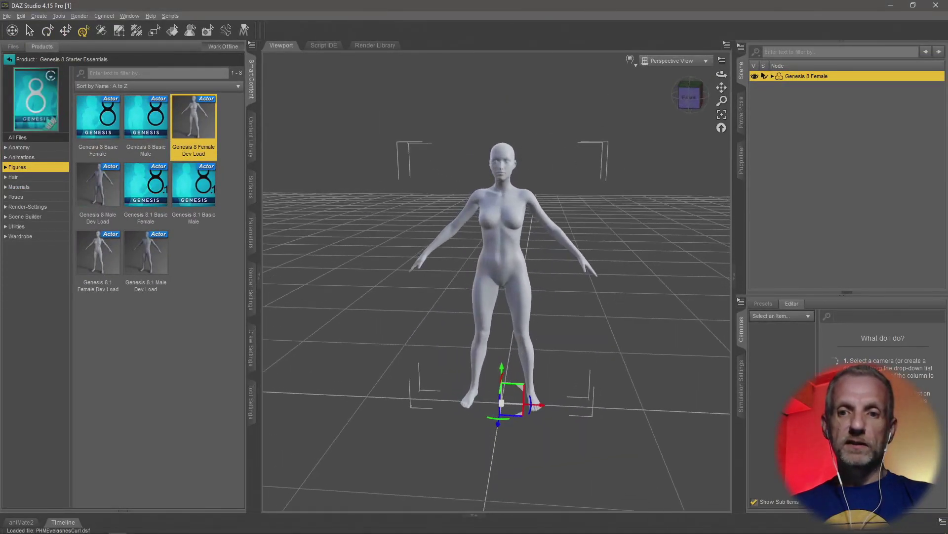
Switch to the G8 Conversion instance to check the snowmen render progress
key("alt+Tab")
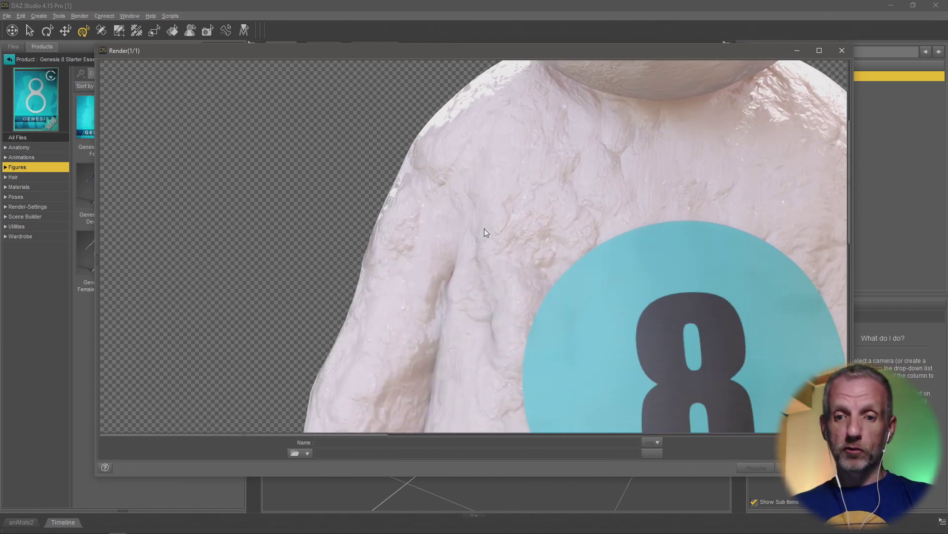
key("alt+Tab")
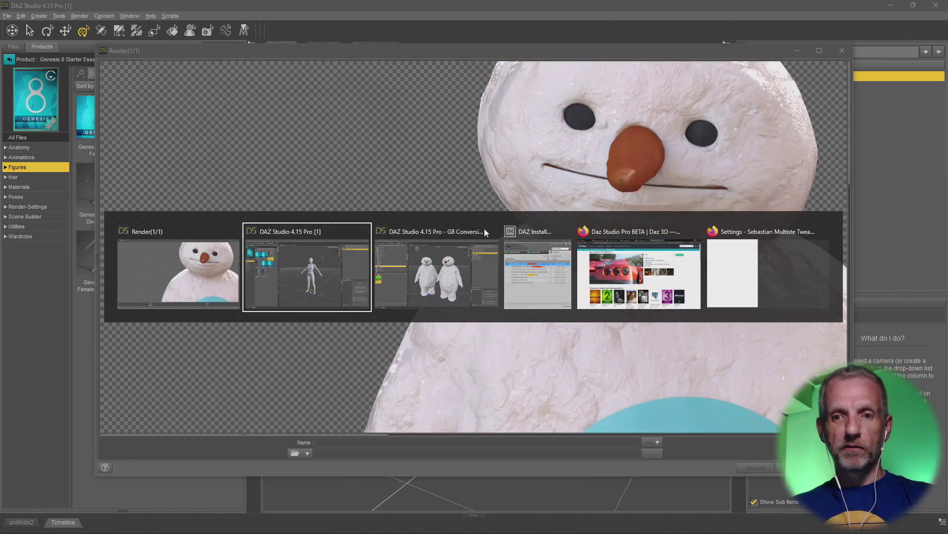
key("alt+Tab")
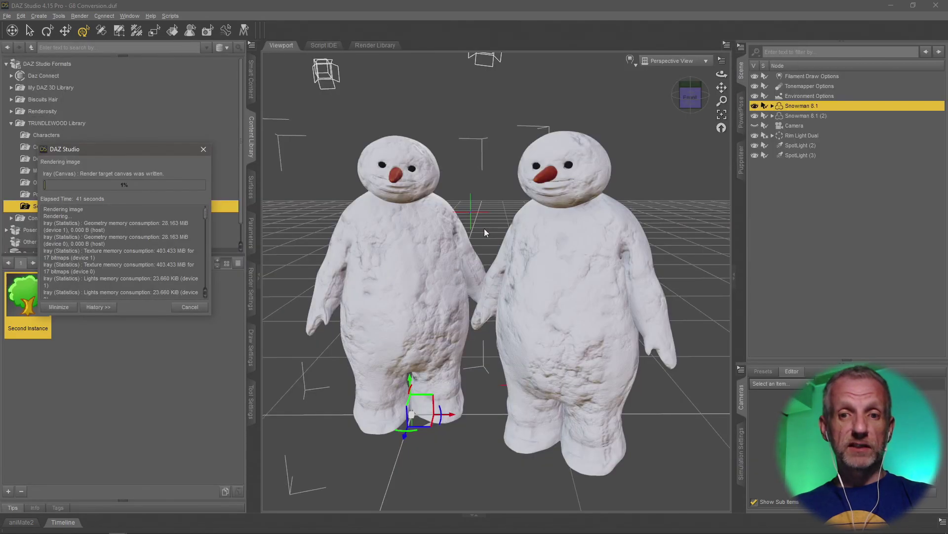
key("alt+Tab")
key("alt+Tab")
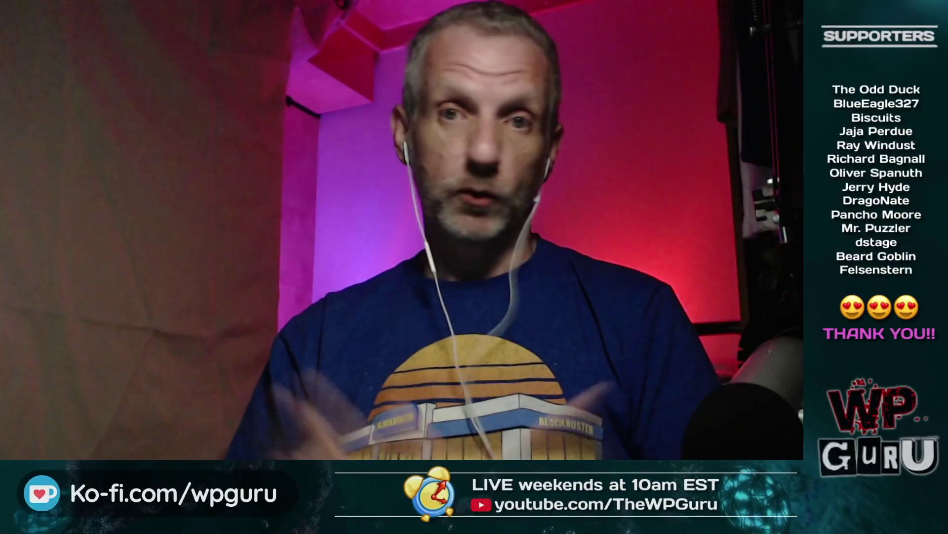